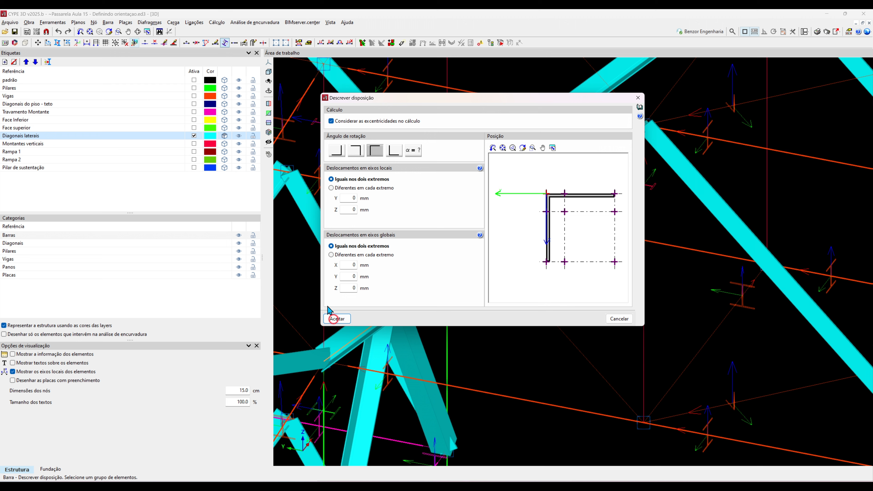
- Accept the bar arrangement with the chosen rotation angle and turn off the solid display of the Diagonais laterais layer
{"action": "left_click", "coordinate": [337, 319]}
{"action": "left_click", "coordinate": [224, 136]}
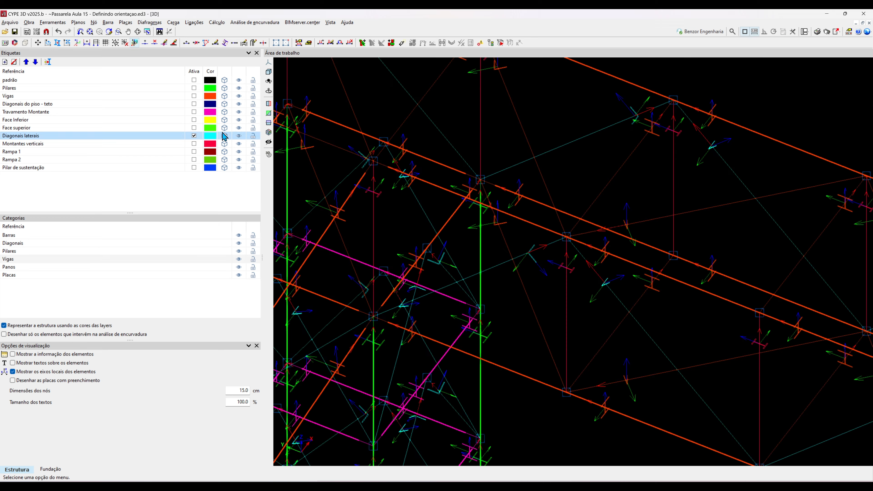
{"action": "left_click", "coordinate": [224, 135]}
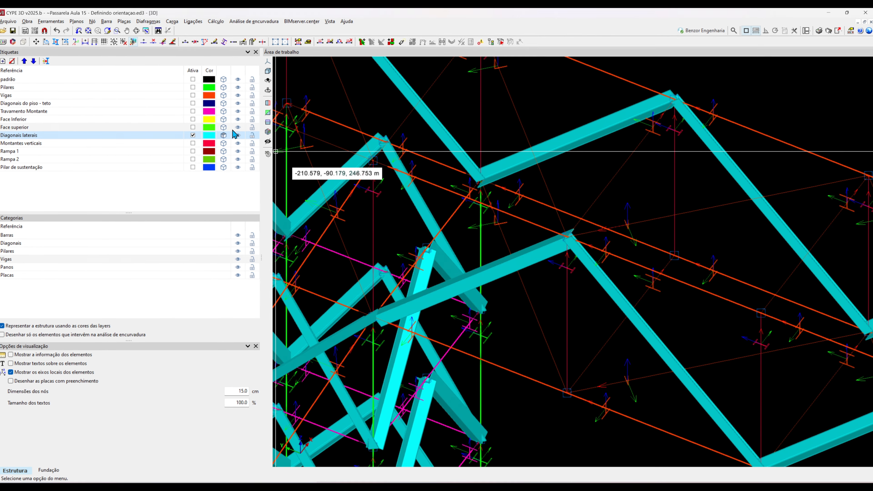
{"action": "left_click", "coordinate": [223, 135]}
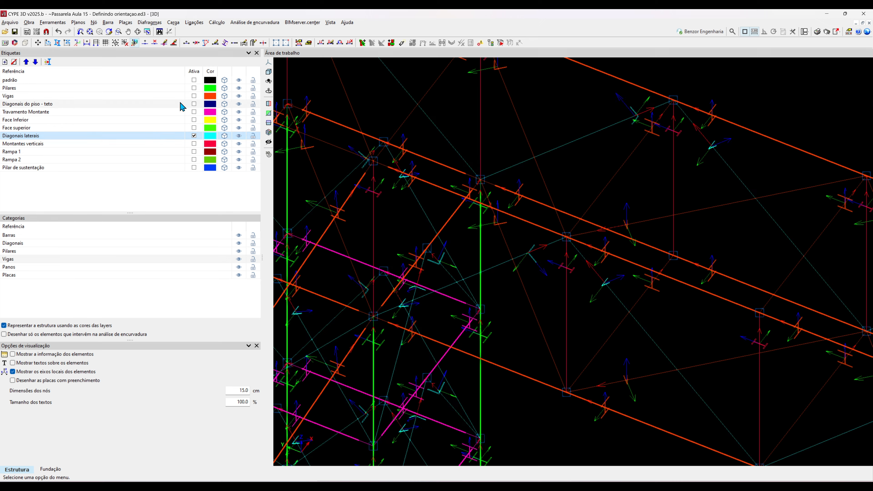
- Open the 3D model of the complete structure and inspect the bars of the footbridge up close
{"action": "left_click", "coordinate": [28, 44]}
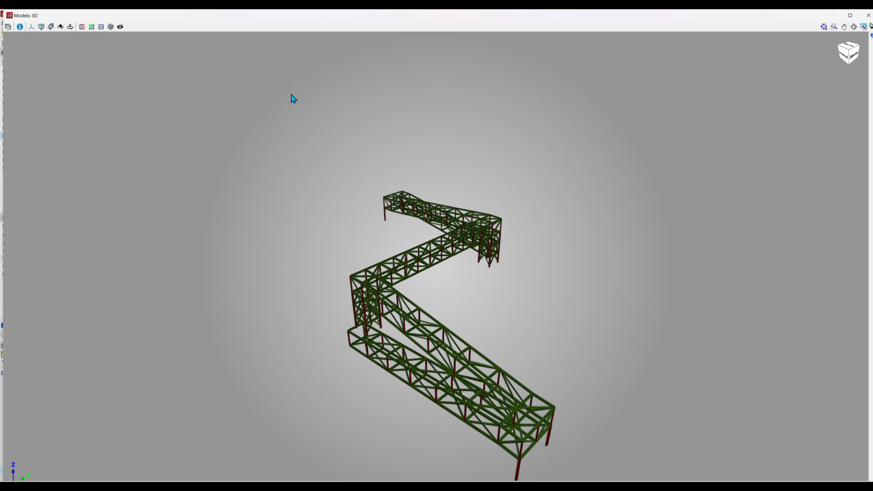
{"action": "scroll", "coordinate": [335, 305], "scroll_direction": "up", "scroll_amount": 4}
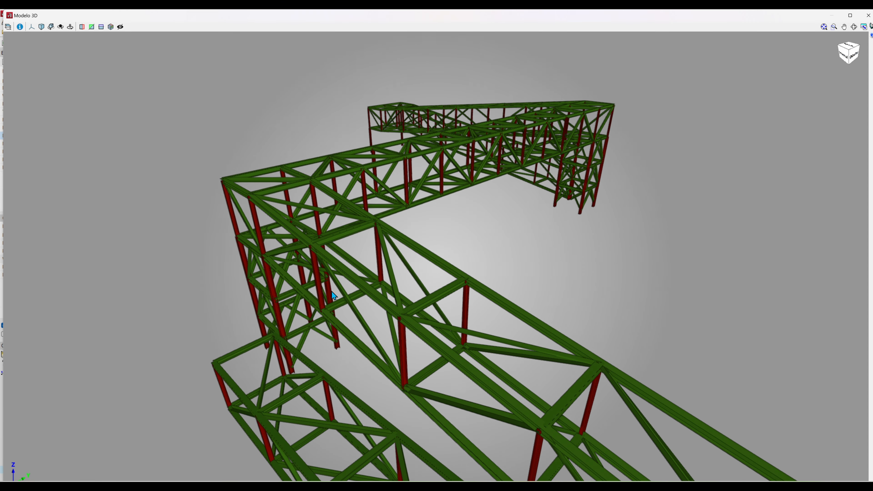
{"action": "mouse_move", "coordinate": [330, 281]}
{"action": "middle_mouse_down"}
{"action": "mouse_move", "coordinate": [344, 292]}
{"action": "mouse_move", "coordinate": [418, 268]}
{"action": "mouse_move", "coordinate": [409, 245]}
{"action": "mouse_move", "coordinate": [377, 291]}
{"action": "middle_mouse_up"}
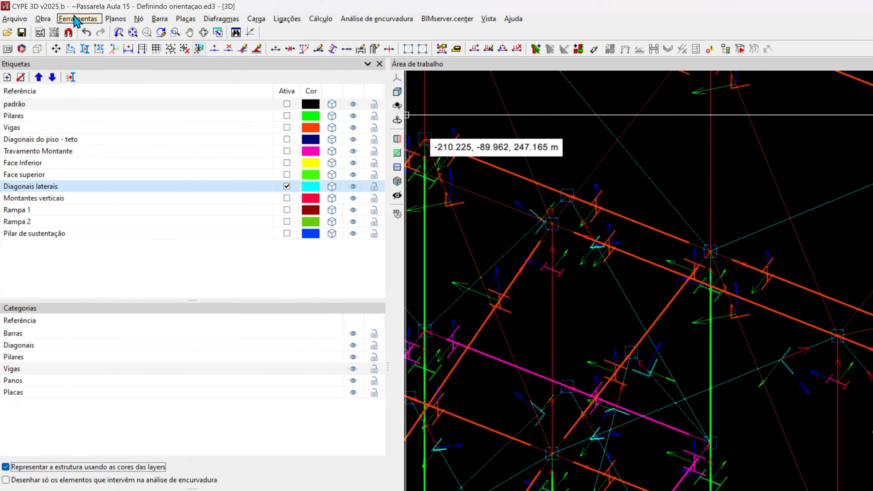
{"action": "left_click", "coordinate": [72, 21]}
{"action": "mouse_move", "coordinate": [230, 255]}
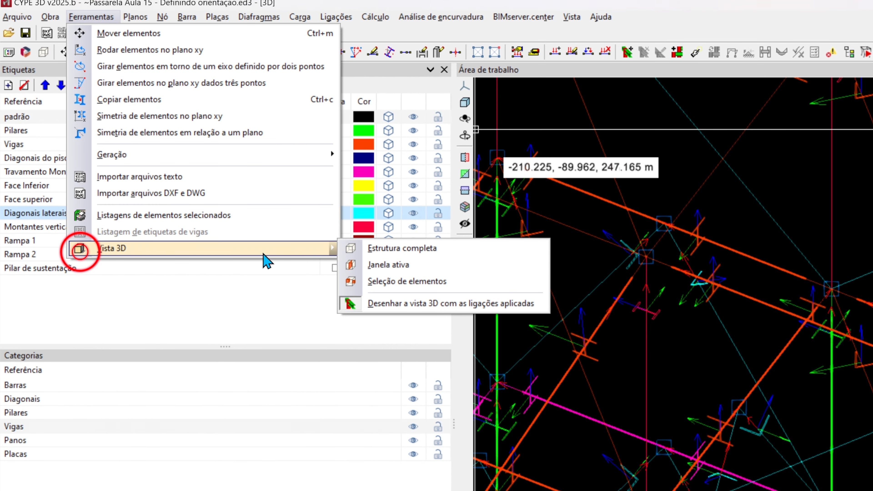
{"action": "left_click", "coordinate": [389, 286]}
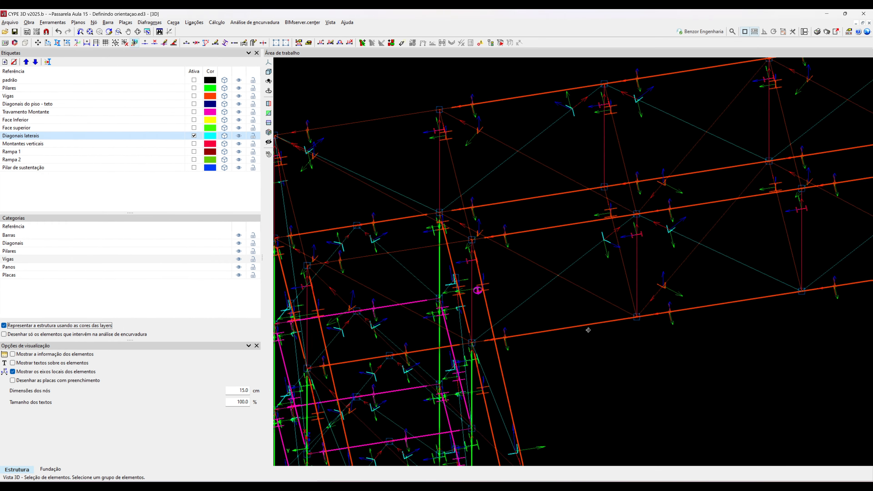
{"action": "middle_click_drag", "start_coordinate": [588, 330], "coordinate": [624, 308], "text": "shift"}
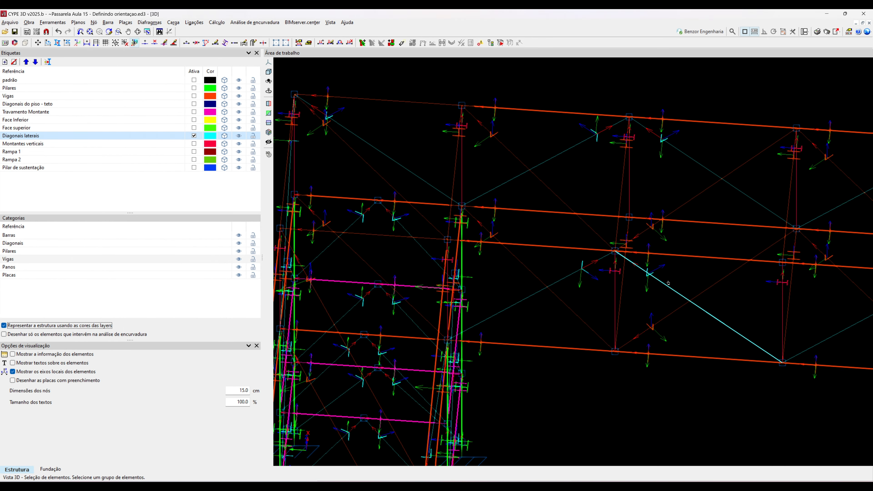
{"action": "right_click", "coordinate": [516, 289]}
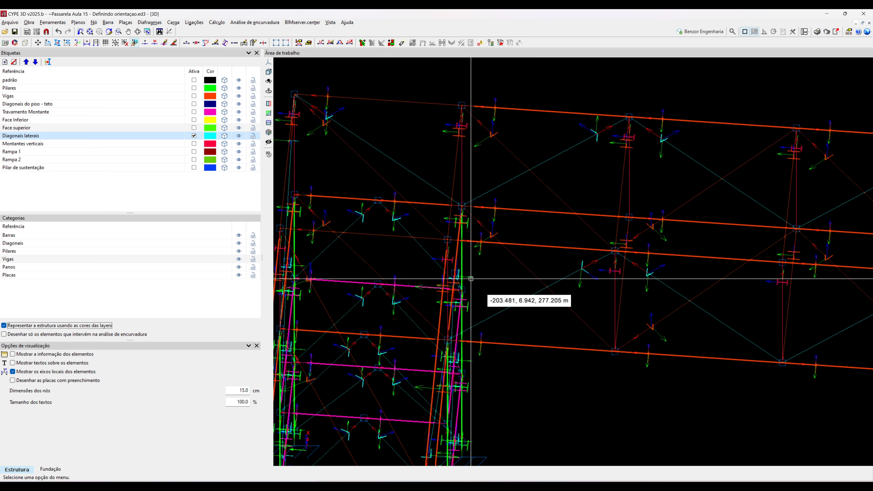
- Hide every layer except Diagonais laterais, so only the side diagonals are shown in the work area
{"action": "middle_click_drag", "start_coordinate": [465, 283], "coordinate": [371, 227], "text": "shift"}
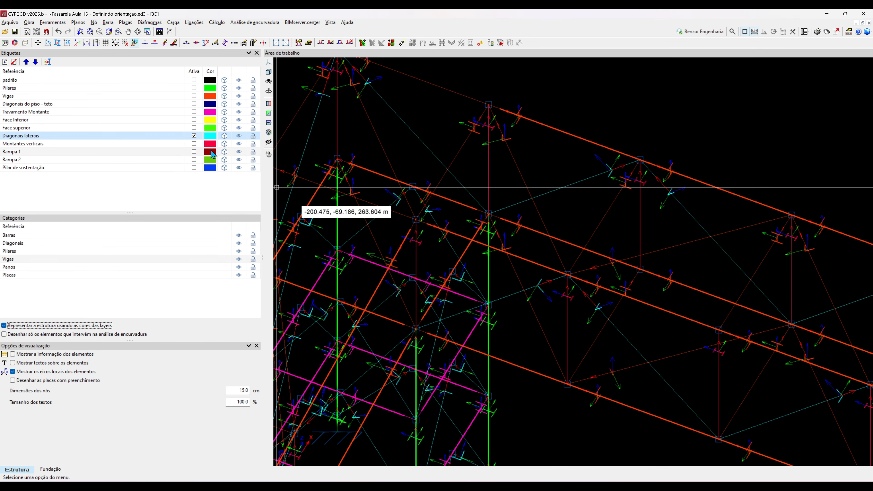
{"action": "left_click", "coordinate": [240, 168]}
{"action": "left_click", "coordinate": [239, 160]}
{"action": "left_click", "coordinate": [239, 152]}
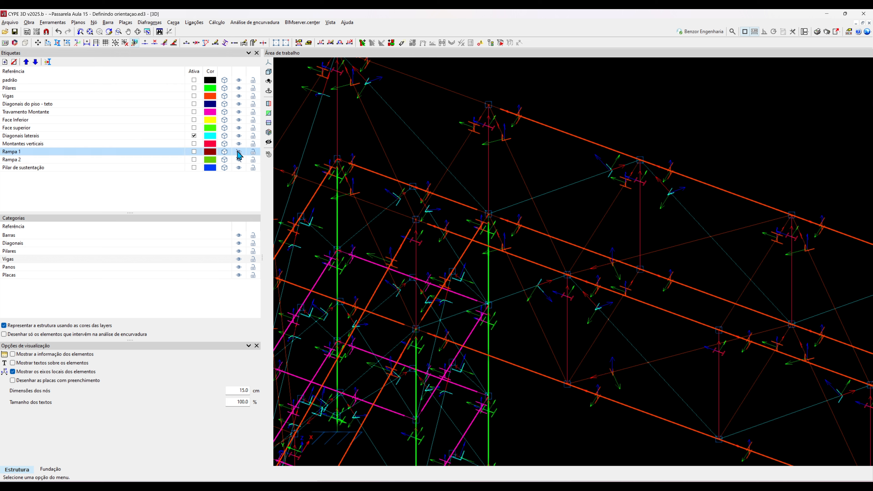
{"action": "left_click", "coordinate": [239, 143]}
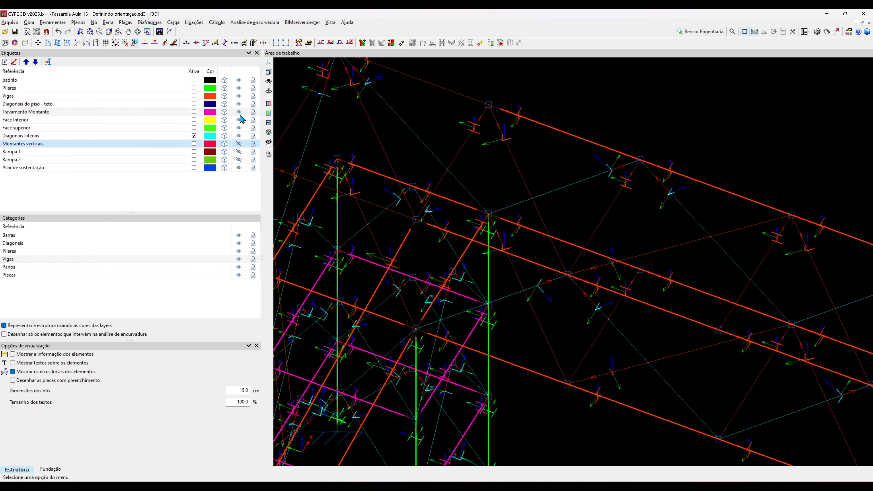
{"action": "left_click", "coordinate": [239, 80]}
{"action": "left_click", "coordinate": [239, 88]}
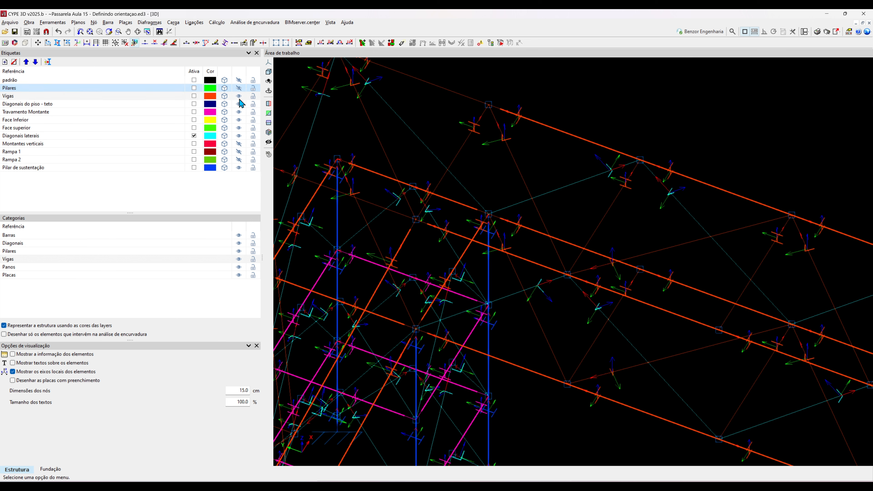
{"action": "left_click", "coordinate": [239, 96]}
{"action": "left_click", "coordinate": [239, 104]}
{"action": "left_click", "coordinate": [239, 111]}
{"action": "left_click", "coordinate": [239, 119]}
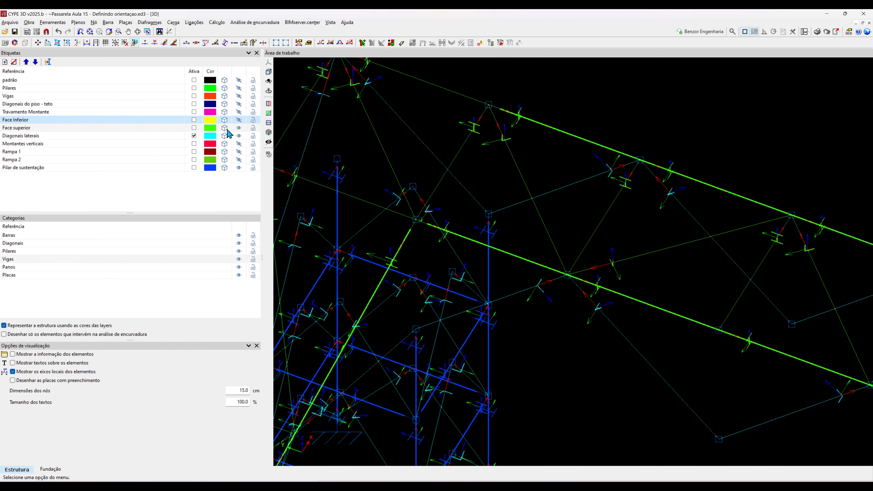
{"action": "left_click", "coordinate": [239, 127]}
{"action": "left_click", "coordinate": [239, 168]}
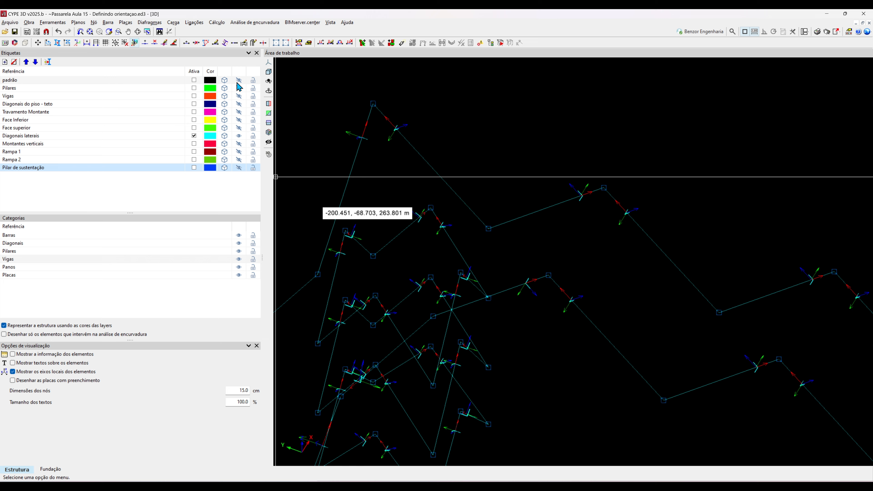
- Show the Montantes verticais layer and examine how the side diagonals meet the vertical posts in the 3D model
{"action": "left_click", "coordinate": [239, 144]}
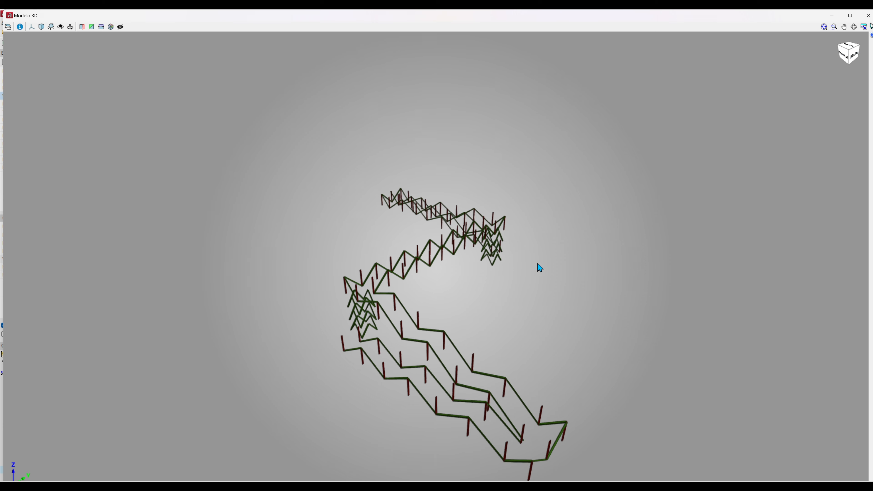
{"action": "scroll", "coordinate": [411, 325], "scroll_direction": "up", "scroll_amount": 6}
{"action": "middle_click_drag", "start_coordinate": [406, 282], "coordinate": [356, 365], "text": "shift"}
{"action": "scroll", "coordinate": [271, 323], "scroll_direction": "up", "scroll_amount": 5}
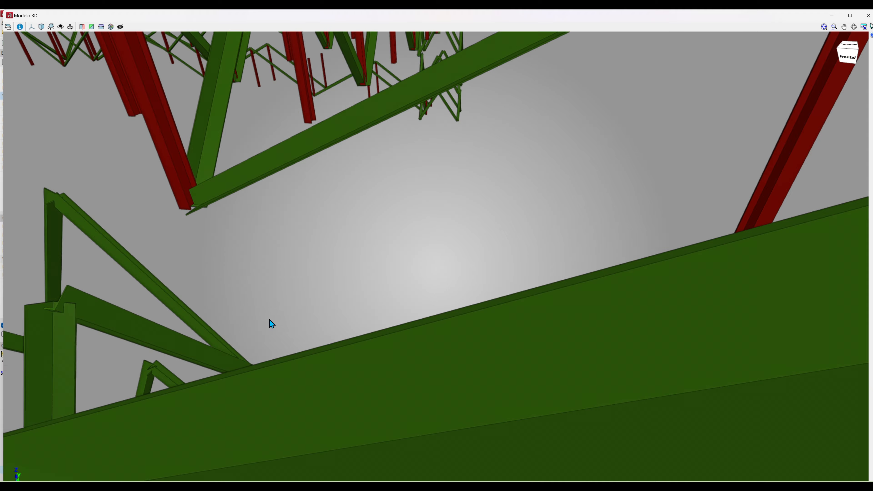
{"action": "scroll", "coordinate": [303, 331], "scroll_direction": "down", "scroll_amount": 5}
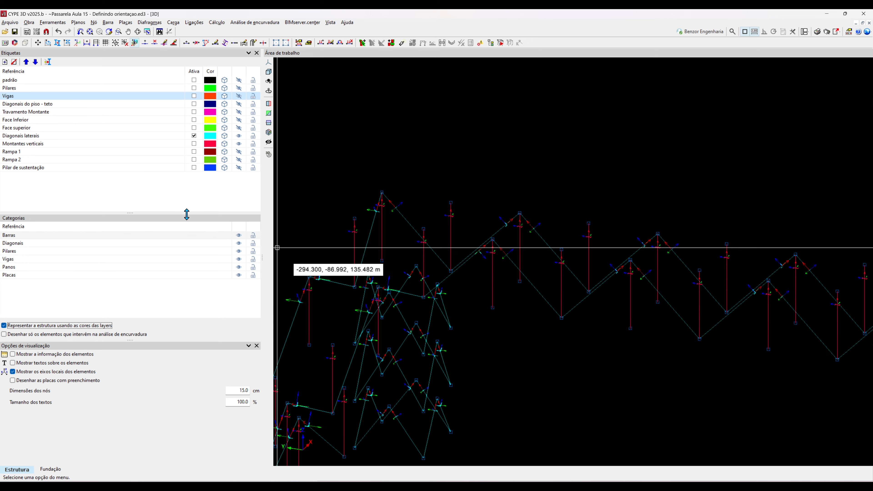
- Hide the Montantes verticais layer, leaving only the side diagonals in the work area
{"action": "scroll", "coordinate": [548, 283], "scroll_direction": "up", "scroll_amount": 4}
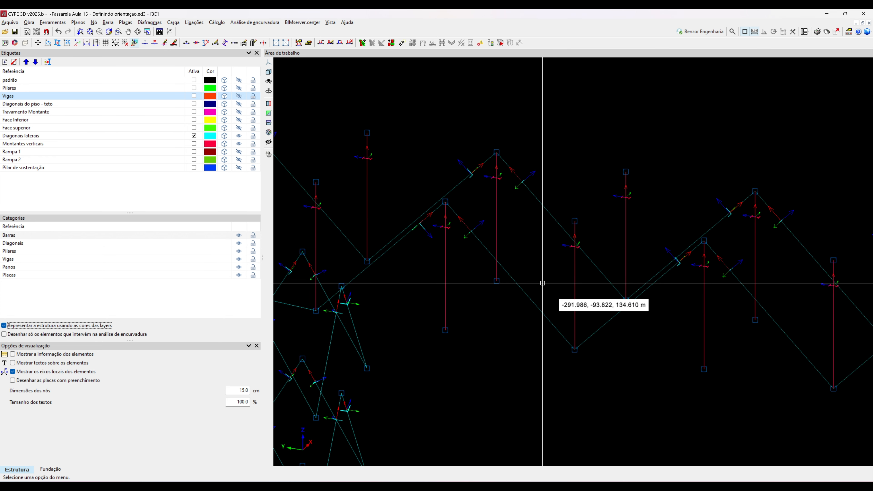
{"action": "left_click", "coordinate": [239, 144]}
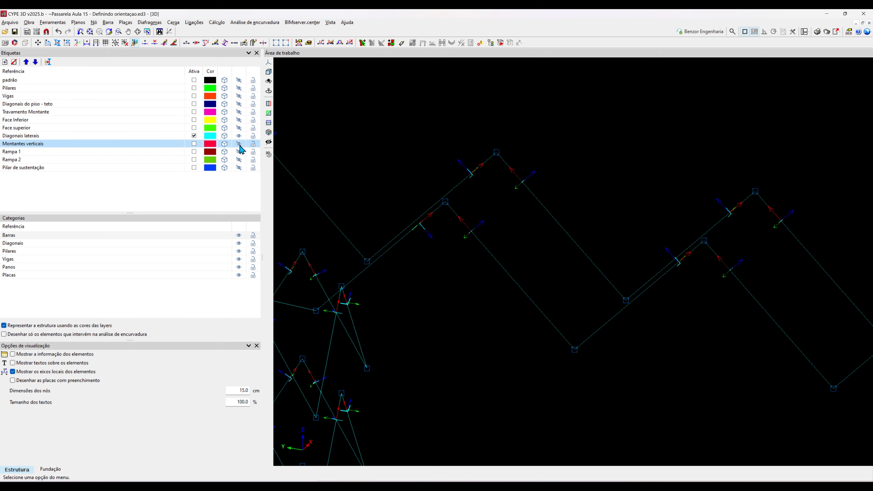
{"action": "scroll", "coordinate": [517, 352], "scroll_direction": "down", "scroll_amount": 3}
{"action": "scroll", "coordinate": [517, 352], "scroll_direction": "up", "scroll_amount": 3}
- Use Descrever disposição on all the side diagonals of the structure to change their profile rotation
{"action": "left_click", "coordinate": [108, 22]}
{"action": "left_click", "coordinate": [108, 91]}
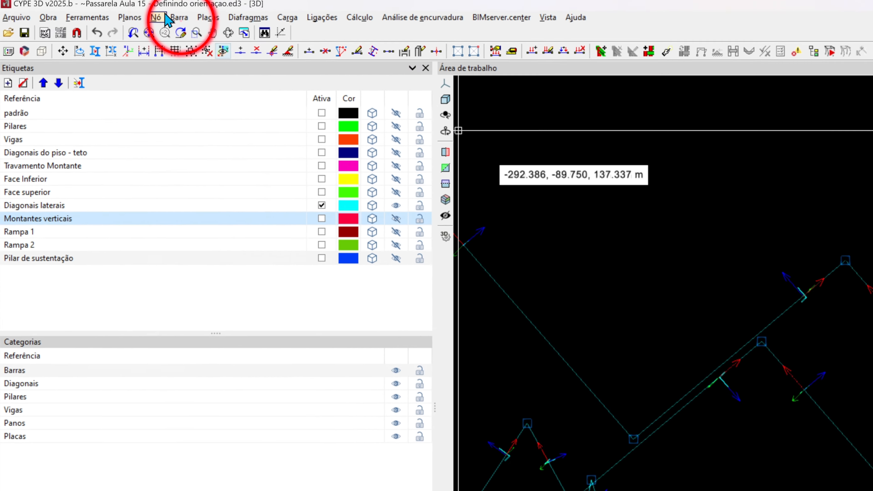
{"action": "scroll", "coordinate": [591, 412], "scroll_direction": "down", "scroll_amount": 6}
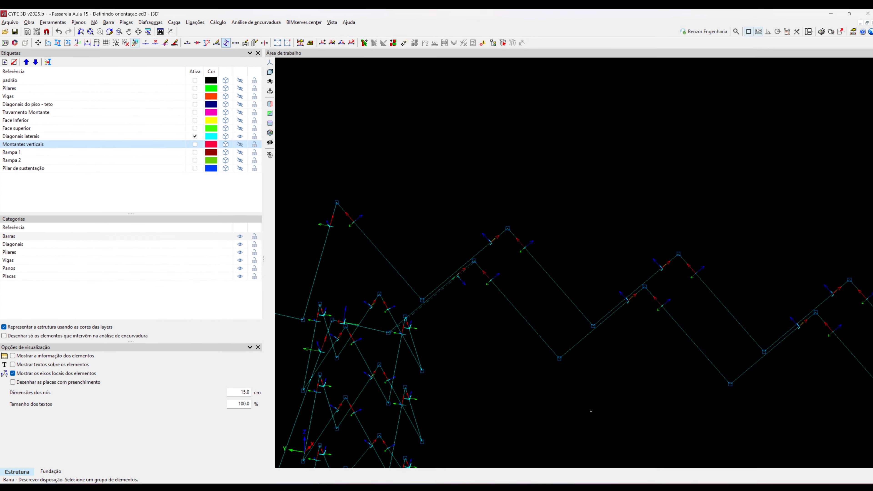
{"action": "middle_click_drag", "start_coordinate": [591, 411], "coordinate": [488, 233]}
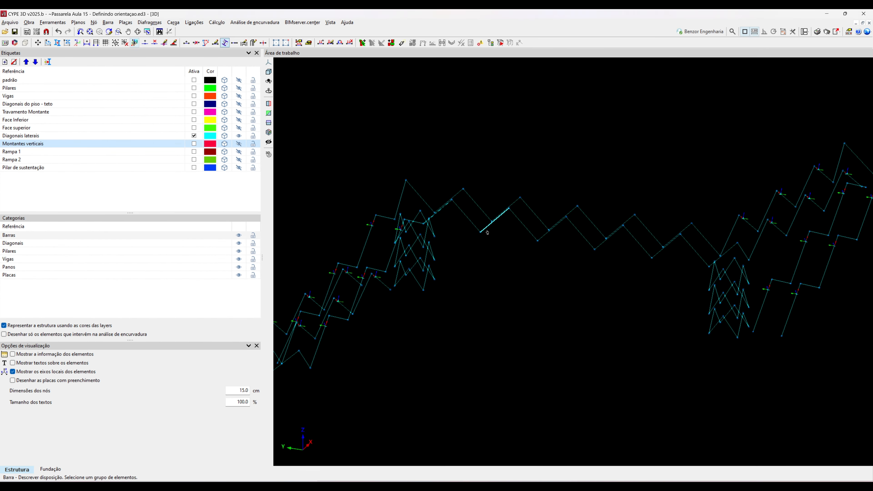
{"action": "scroll", "coordinate": [488, 233], "scroll_direction": "down", "scroll_amount": 4}
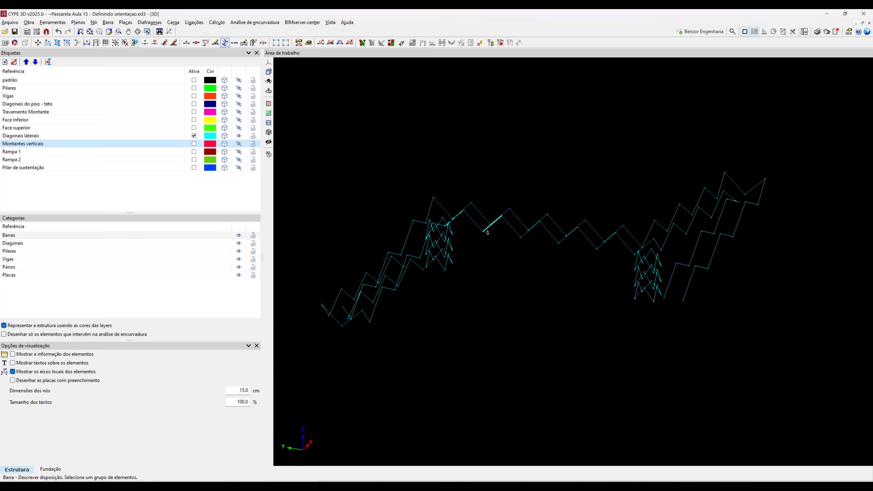
{"action": "left_click", "coordinate": [786, 341]}
{"action": "left_click", "coordinate": [303, 114]}
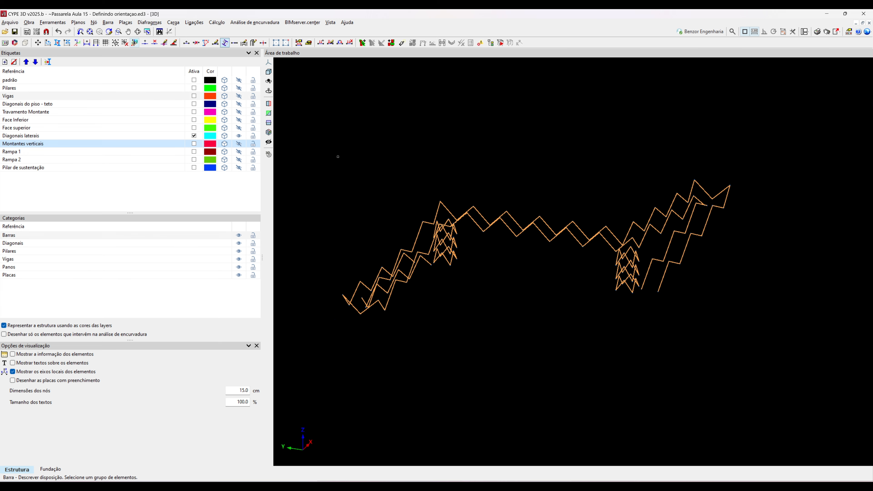
{"action": "right_click", "coordinate": [338, 157]}
{"action": "left_click", "coordinate": [288, 353]}
- Examine the side diagonals' local axes in the work area and their profile orientation in the 3D model
{"action": "scroll", "coordinate": [550, 183], "scroll_direction": "up", "scroll_amount": 5}
{"action": "scroll", "coordinate": [549, 183], "scroll_direction": "up", "scroll_amount": 5}
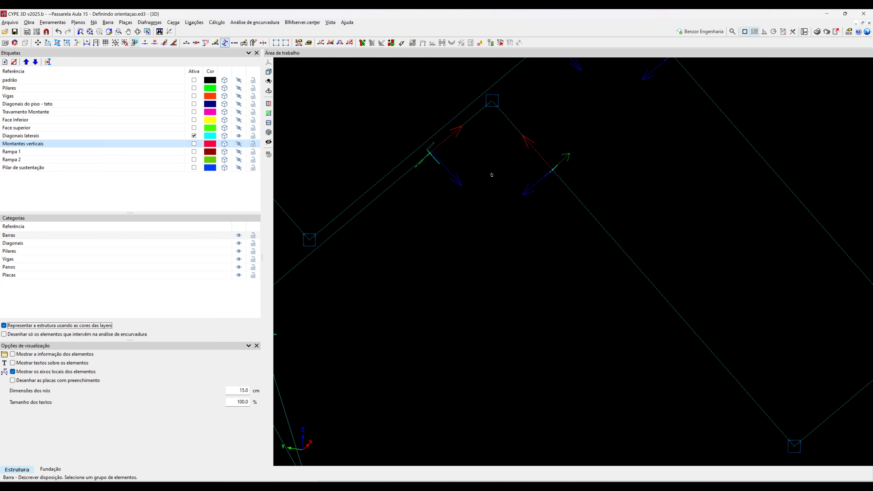
{"action": "mouse_move", "coordinate": [577, 190]}
{"action": "middle_mouse_down", "text": "shift"}
{"action": "mouse_move", "coordinate": [587, 185]}
{"action": "mouse_move", "coordinate": [552, 171]}
{"action": "mouse_move", "coordinate": [606, 186]}
{"action": "mouse_move", "coordinate": [585, 192]}
{"action": "mouse_move", "coordinate": [608, 196]}
{"action": "mouse_move", "coordinate": [587, 185]}
{"action": "mouse_move", "coordinate": [589, 265]}
{"action": "middle_mouse_up", "text": "shift"}
{"action": "scroll", "coordinate": [587, 183], "scroll_direction": "down", "scroll_amount": 6}
{"action": "scroll", "coordinate": [584, 178], "scroll_direction": "up", "scroll_amount": 3}
{"action": "middle_click_drag", "start_coordinate": [442, 378], "coordinate": [445, 273]}
{"action": "scroll", "coordinate": [444, 272], "scroll_direction": "down", "scroll_amount": 4}
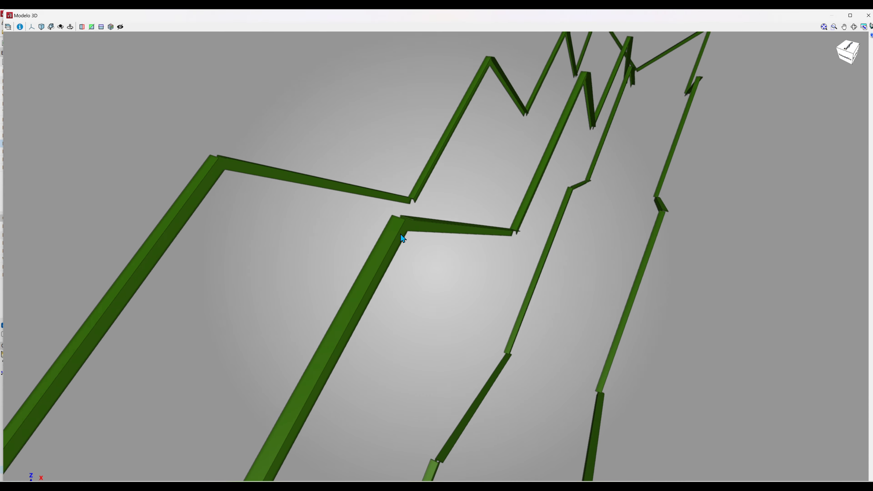
{"action": "scroll", "coordinate": [399, 234], "scroll_direction": "up", "scroll_amount": 2}
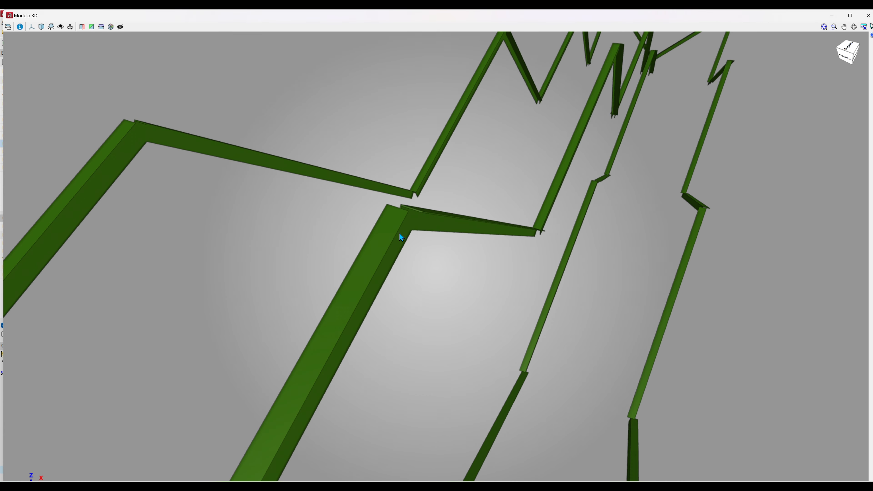
{"action": "scroll", "coordinate": [571, 230], "scroll_direction": "down", "scroll_amount": 3}
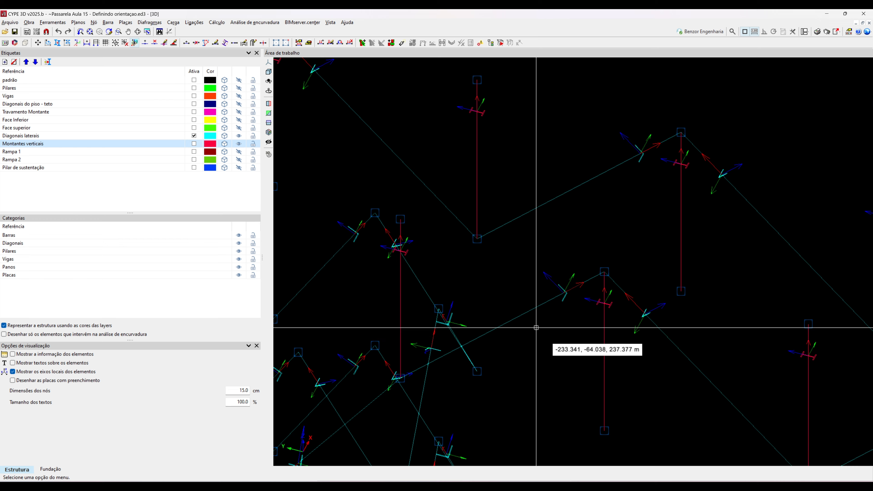
- Examine the side diagonals' local axes and solid profiles where they meet the Montantes verticais posts
{"action": "scroll", "coordinate": [530, 328], "scroll_direction": "down", "scroll_amount": 1}
{"action": "mouse_move", "coordinate": [531, 328]}
{"action": "middle_mouse_down", "text": "shift"}
{"action": "mouse_move", "coordinate": [544, 338]}
{"action": "mouse_move", "coordinate": [573, 324]}
{"action": "mouse_move", "coordinate": [553, 318]}
{"action": "mouse_move", "coordinate": [562, 312]}
{"action": "middle_mouse_up", "text": "shift"}
{"action": "scroll", "coordinate": [588, 266], "scroll_direction": "up", "scroll_amount": 3}
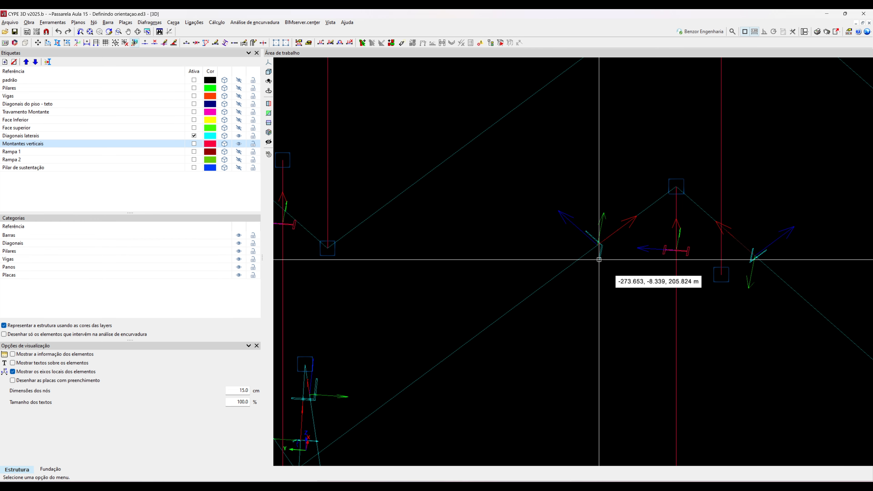
{"action": "scroll", "coordinate": [599, 260], "scroll_direction": "up", "scroll_amount": 4}
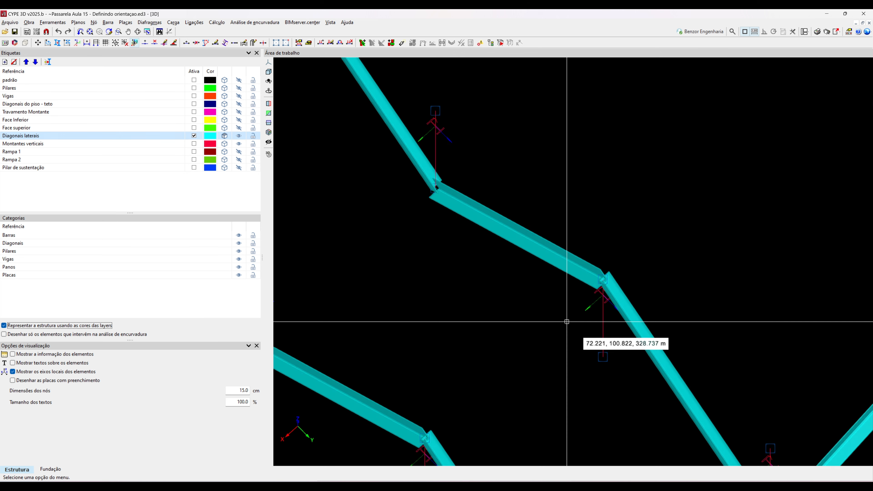
{"action": "scroll", "coordinate": [560, 331], "scroll_direction": "up", "scroll_amount": 1}
{"action": "scroll", "coordinate": [558, 331], "scroll_direction": "down", "scroll_amount": 1}
{"action": "middle_click_drag", "start_coordinate": [548, 329], "coordinate": [580, 333]}
{"action": "scroll", "coordinate": [573, 300], "scroll_direction": "up", "scroll_amount": 1}
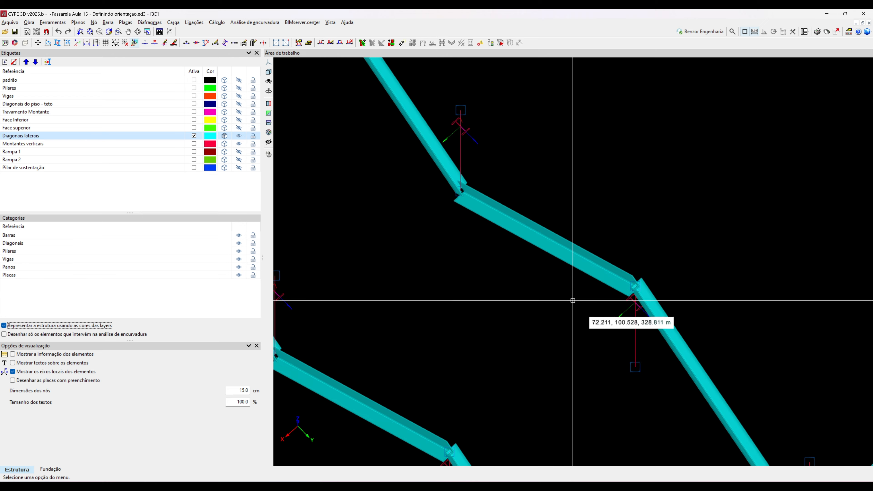
{"action": "scroll", "coordinate": [574, 300], "scroll_direction": "down", "scroll_amount": 4}
{"action": "scroll", "coordinate": [406, 321], "scroll_direction": "up", "scroll_amount": 1}
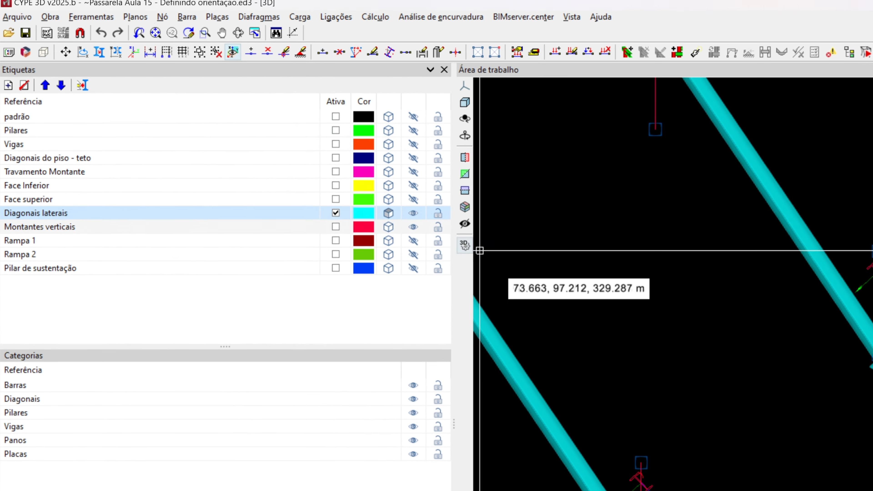
- Use Descrever disposição to set one side diagonal's profile rotation angle to 180 degrees
{"action": "left_click", "coordinate": [172, 18]}
{"action": "left_click", "coordinate": [168, 127]}
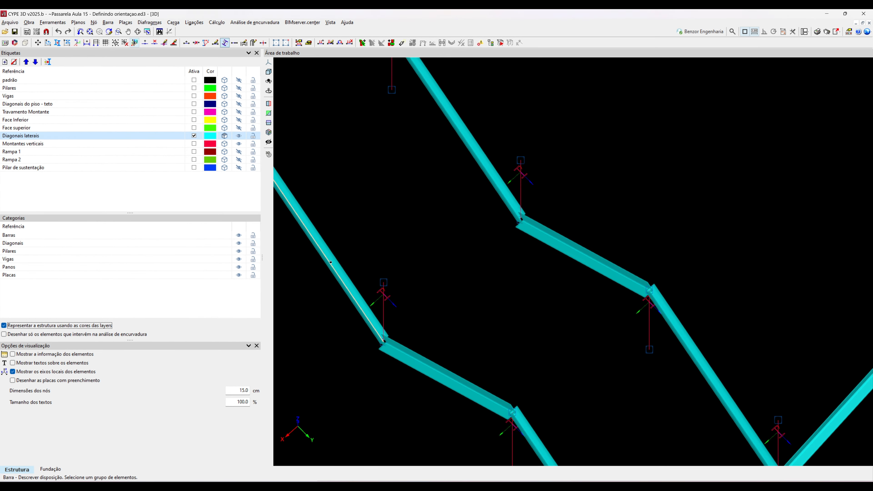
{"action": "right_click", "coordinate": [368, 247]}
{"action": "left_click", "coordinate": [332, 189]}
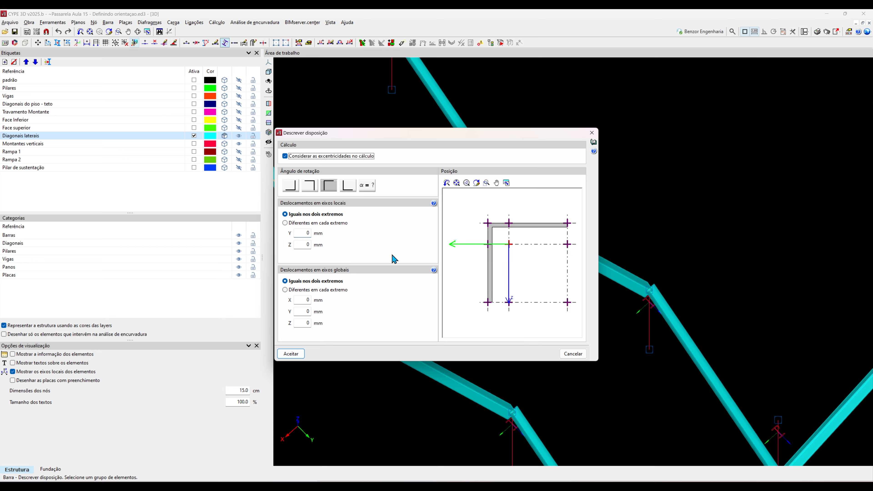
{"action": "left_click", "coordinate": [292, 353]}
- Set the profile rotation of the falling side diagonal next to the post joint to the 90-degree preset
{"action": "middle_click_drag", "start_coordinate": [386, 324], "coordinate": [626, 283], "text": "shift"}
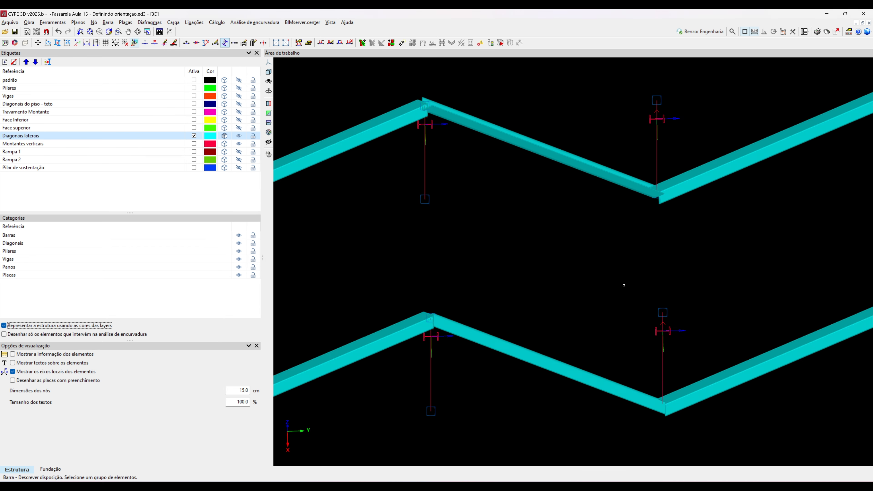
{"action": "scroll", "coordinate": [391, 346], "scroll_direction": "up", "scroll_amount": 2}
{"action": "scroll", "coordinate": [447, 323], "scroll_direction": "up", "scroll_amount": 6}
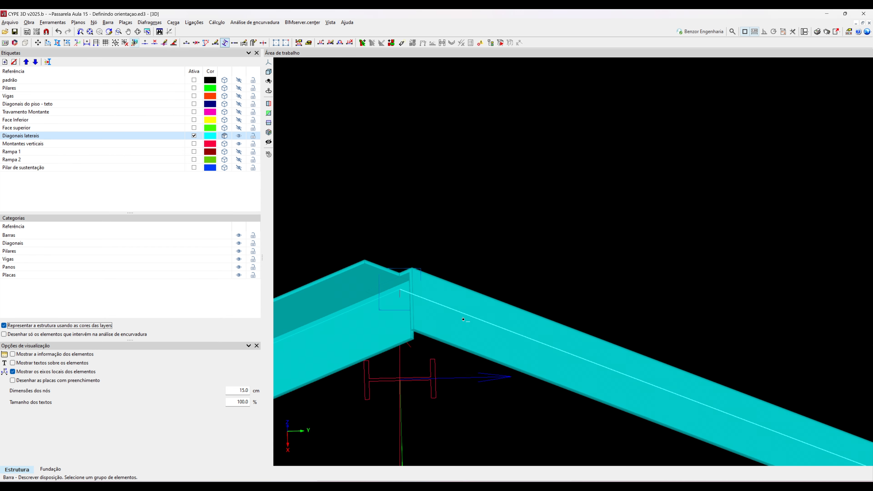
{"action": "middle_click_drag", "start_coordinate": [477, 325], "coordinate": [588, 333], "text": "shift"}
{"action": "right_click", "coordinate": [587, 333]}
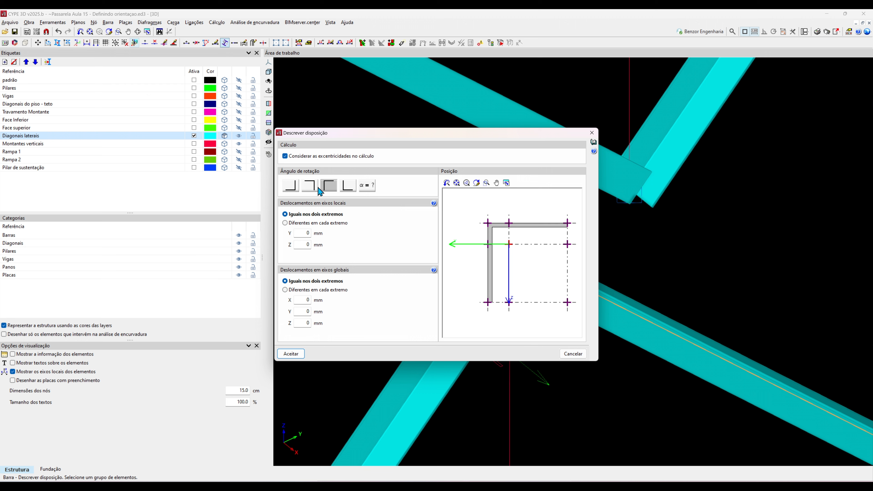
{"action": "left_click", "coordinate": [309, 186]}
{"action": "left_click", "coordinate": [293, 355]}
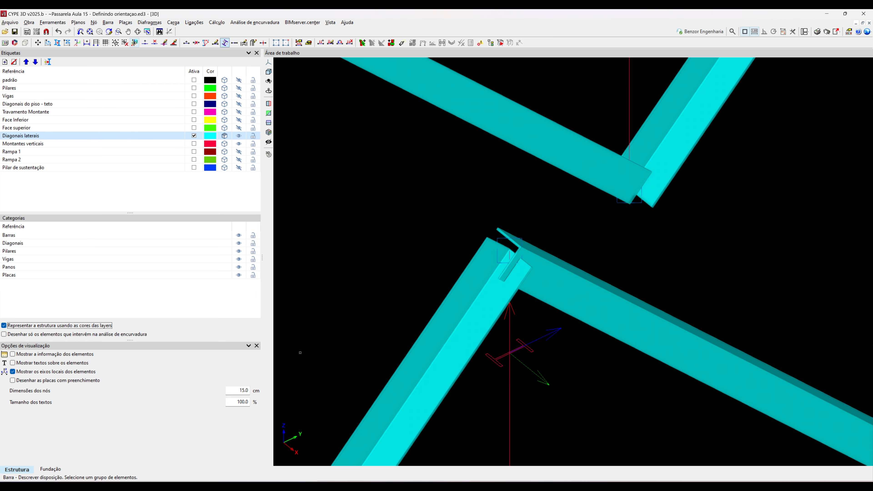
- Set the profile rotation of the rising diagonal meeting at the same joint to 180 degrees
{"action": "scroll", "coordinate": [551, 264], "scroll_direction": "up", "scroll_amount": 1}
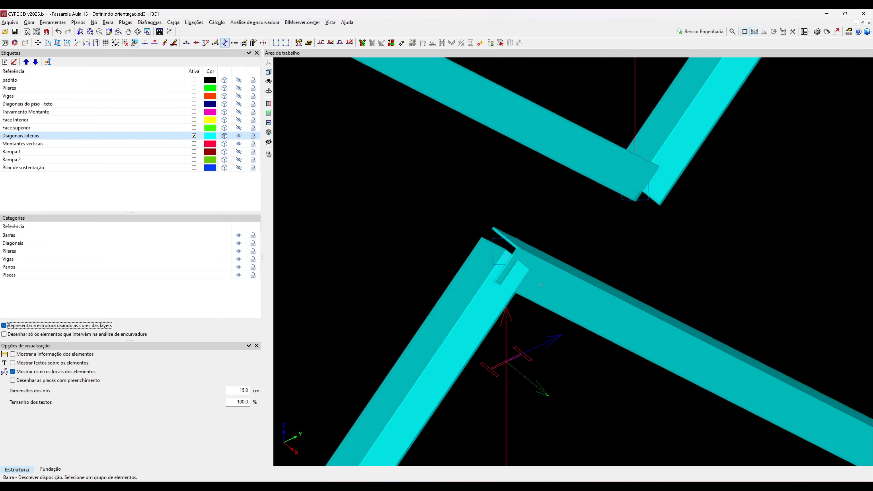
{"action": "scroll", "coordinate": [541, 285], "scroll_direction": "up", "scroll_amount": 2}
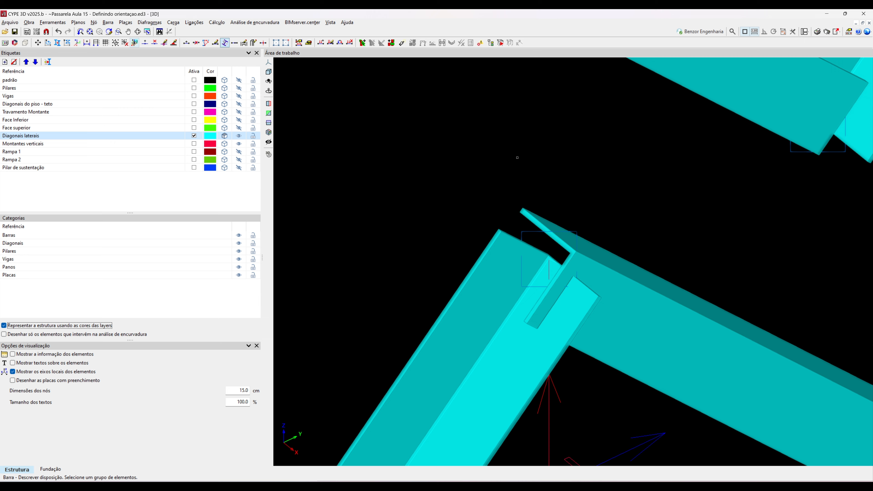
{"action": "scroll", "coordinate": [659, 380], "scroll_direction": "down", "scroll_amount": 1}
{"action": "middle_click_drag", "start_coordinate": [614, 381], "coordinate": [680, 426]}
{"action": "right_click", "coordinate": [529, 363]}
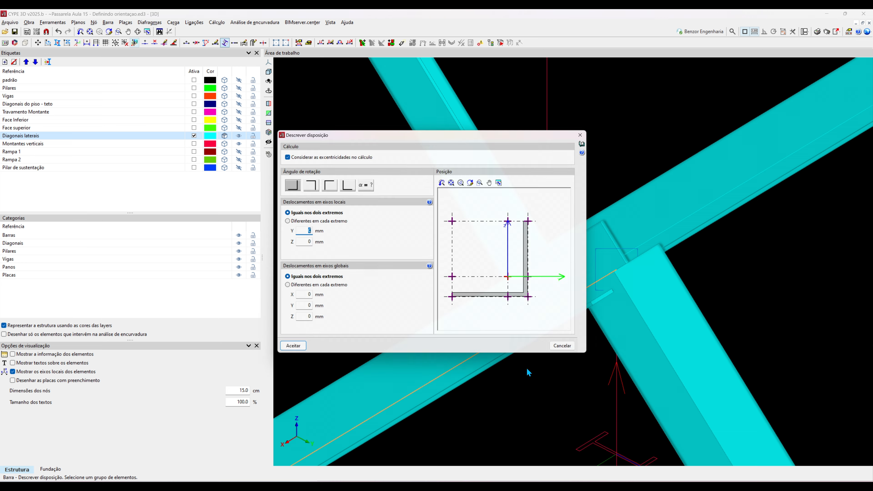
{"action": "left_click", "coordinate": [290, 353]}
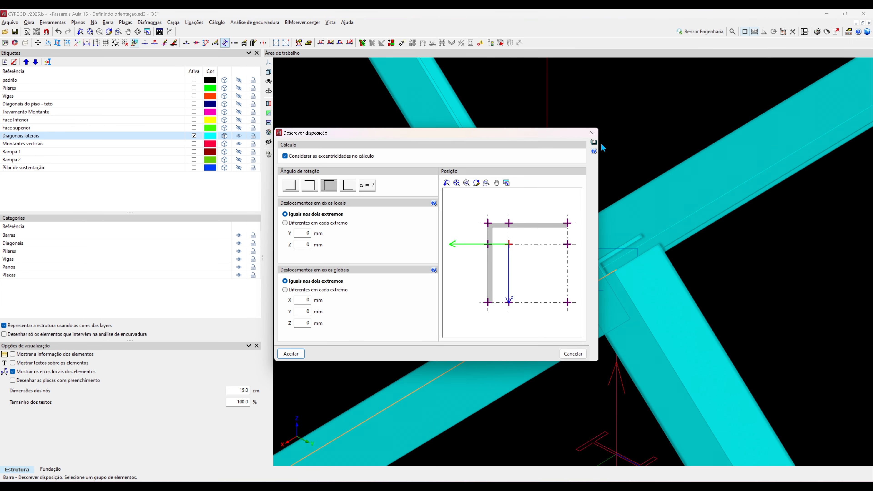
- Check the rotation angles assigned to the two side diagonals meeting at the joint
{"action": "left_click", "coordinate": [593, 133]}
{"action": "left_click", "coordinate": [618, 331]}
{"action": "right_click", "coordinate": [617, 332]}
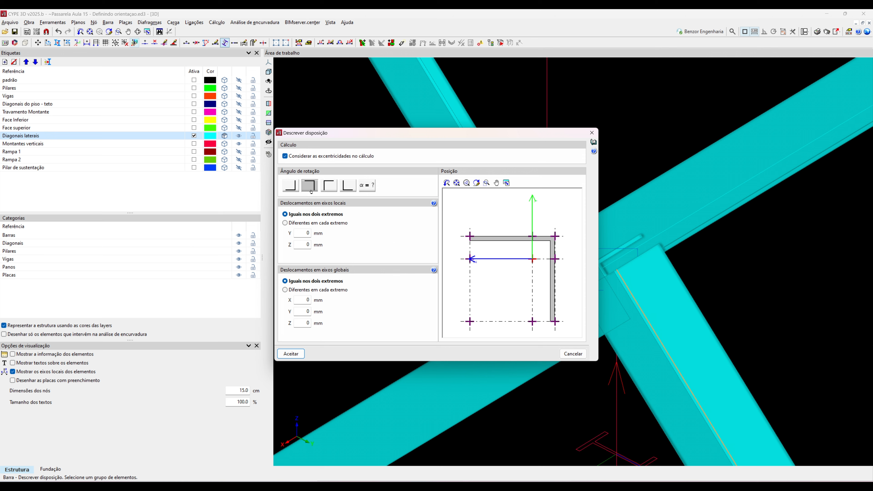
{"action": "left_click", "coordinate": [592, 133]}
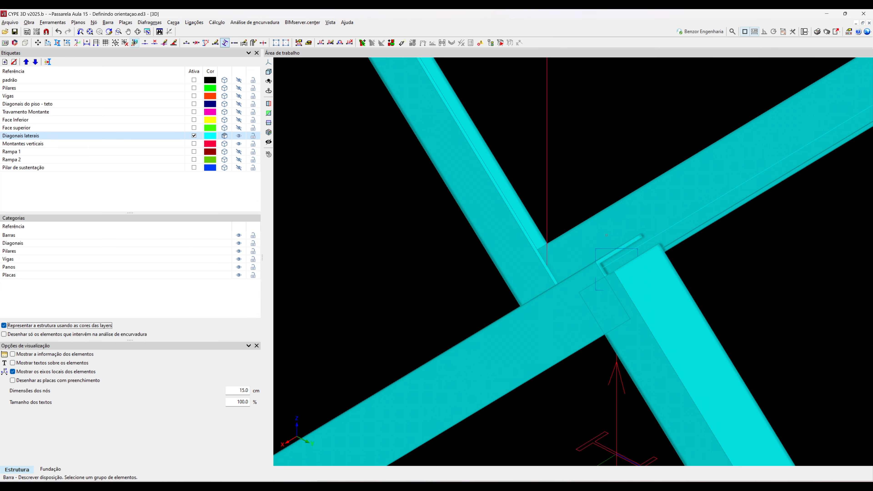
- Compare the side diagonals' profiles along the span and check the rotation angle of a near-side rising diagonal
{"action": "scroll", "coordinate": [611, 291], "scroll_direction": "down", "scroll_amount": 7}
{"action": "scroll", "coordinate": [612, 306], "scroll_direction": "down", "scroll_amount": 2}
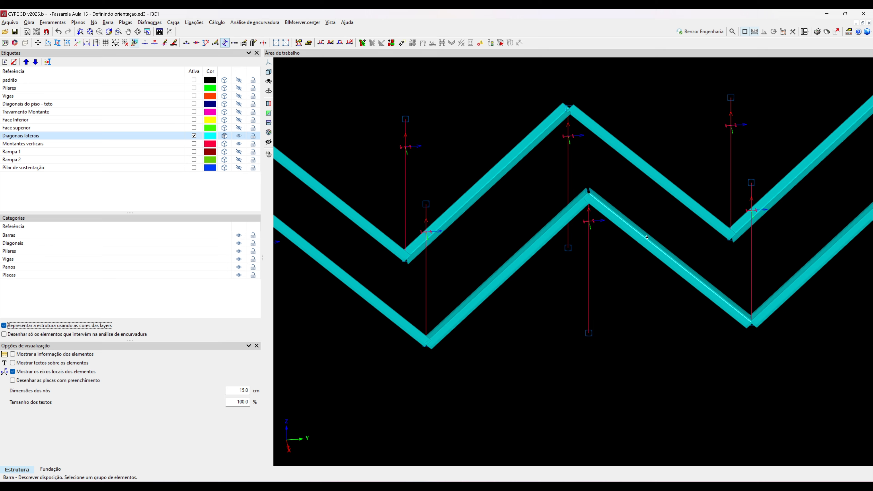
{"action": "middle_click_drag", "start_coordinate": [636, 235], "coordinate": [598, 197], "text": "shift"}
{"action": "scroll", "coordinate": [594, 194], "scroll_direction": "up", "scroll_amount": 2}
{"action": "scroll", "coordinate": [597, 195], "scroll_direction": "down", "scroll_amount": 2}
{"action": "scroll", "coordinate": [598, 196], "scroll_direction": "up", "scroll_amount": 2}
{"action": "scroll", "coordinate": [598, 196], "scroll_direction": "down", "scroll_amount": 2}
{"action": "scroll", "coordinate": [594, 205], "scroll_direction": "up", "scroll_amount": 1}
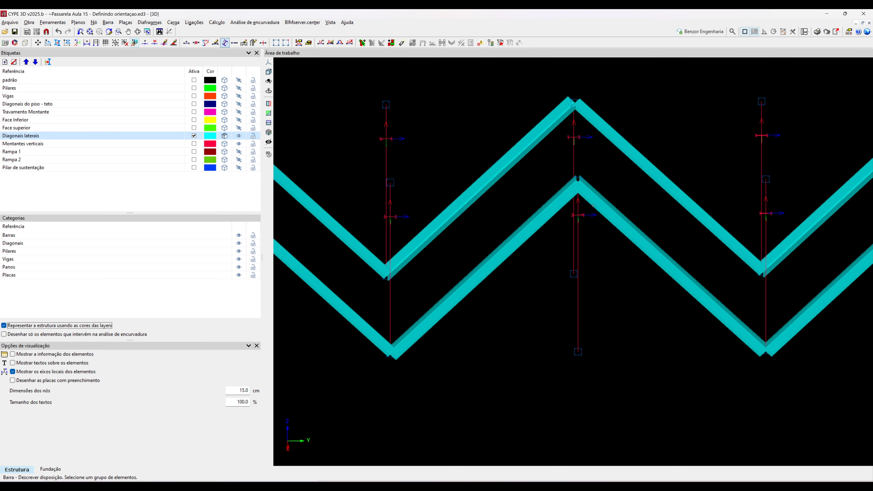
{"action": "right_click", "coordinate": [542, 215]}
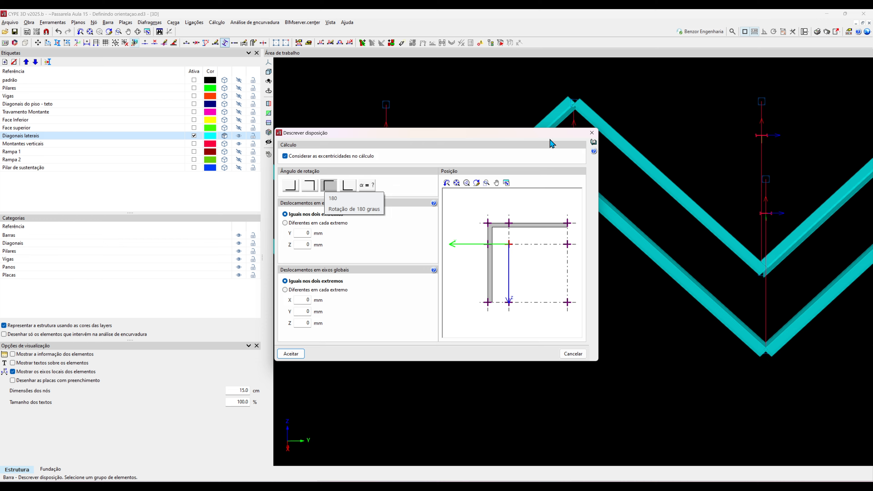
{"action": "left_click", "coordinate": [595, 135]}
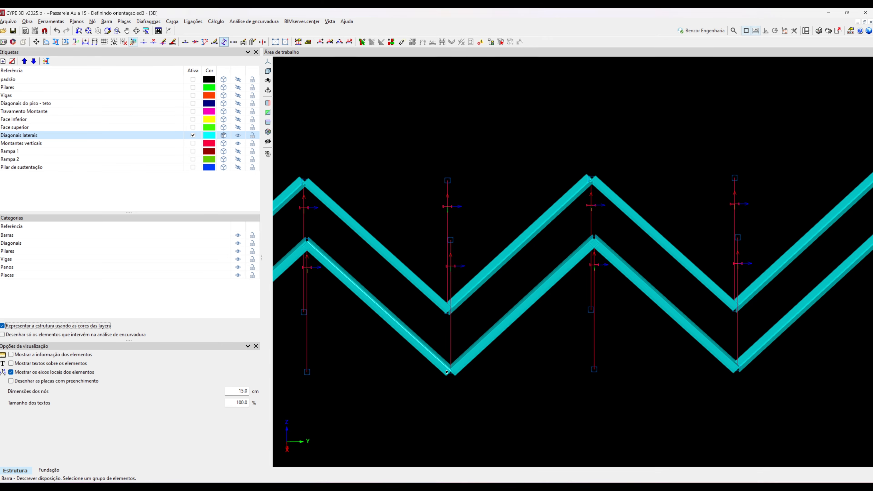
- Select the rising diagonals along the near side of the span and set their profile rotation to 180 degrees
{"action": "scroll", "coordinate": [312, 367], "scroll_direction": "down", "scroll_amount": 2}
{"action": "middle_click_drag", "start_coordinate": [330, 352], "coordinate": [656, 264]}
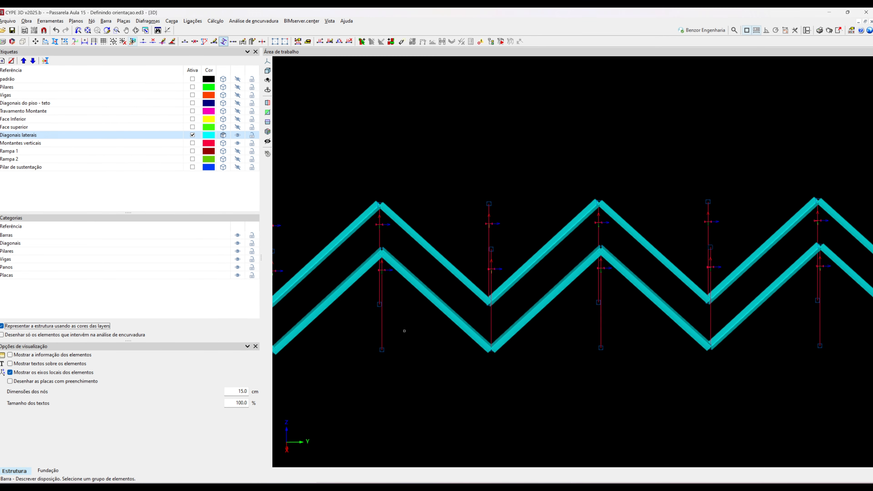
{"action": "scroll", "coordinate": [656, 263], "scroll_direction": "down", "scroll_amount": 3}
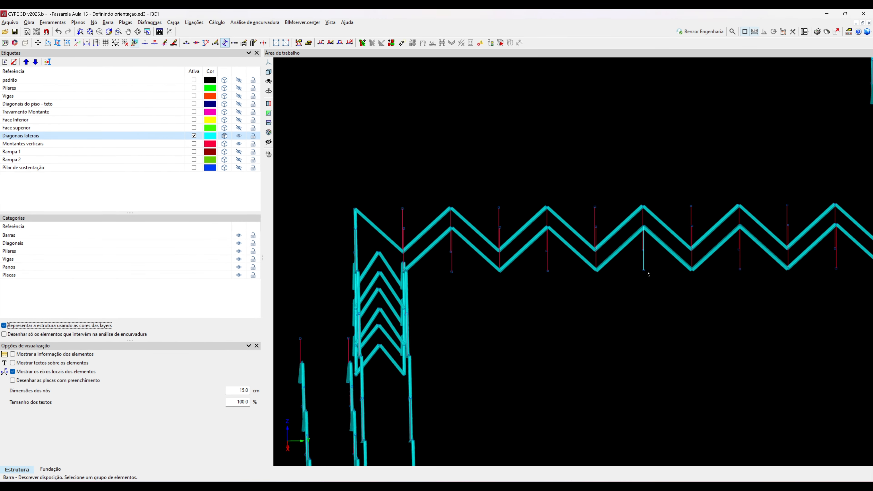
{"action": "mouse_move", "coordinate": [625, 297]}
{"action": "middle_mouse_down", "text": "shift"}
{"action": "mouse_move", "coordinate": [608, 304]}
{"action": "mouse_move", "coordinate": [635, 328]}
{"action": "middle_mouse_up", "text": "shift"}
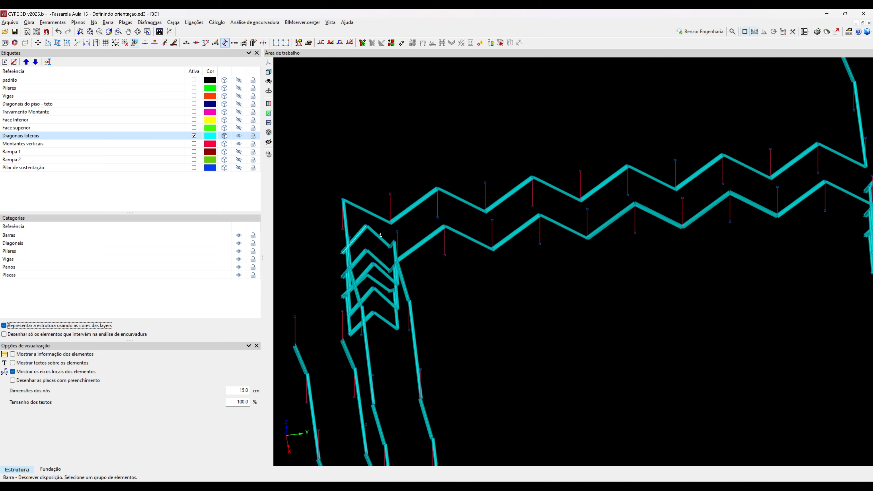
{"action": "scroll", "coordinate": [575, 265], "scroll_direction": "up", "scroll_amount": 1}
{"action": "middle_click_drag", "start_coordinate": [576, 265], "coordinate": [340, 254]}
{"action": "scroll", "coordinate": [645, 157], "scroll_direction": "up", "scroll_amount": 3}
{"action": "scroll", "coordinate": [644, 158], "scroll_direction": "up", "scroll_amount": 2}
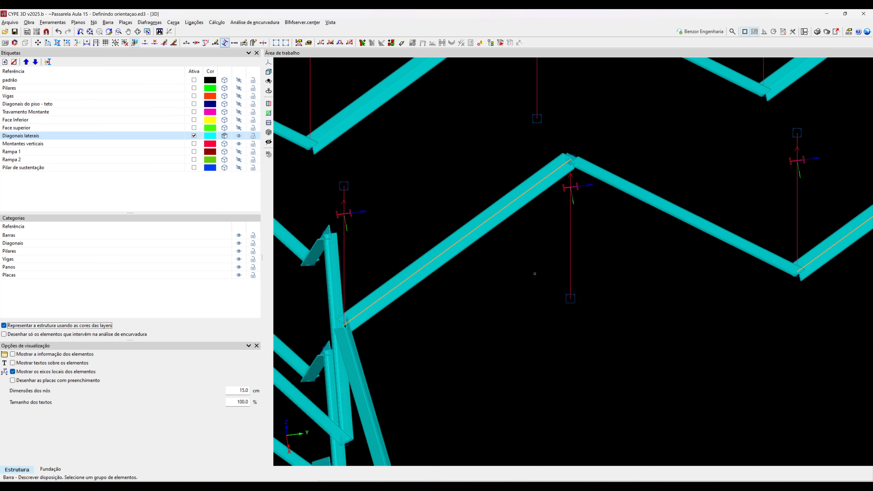
{"action": "right_click", "coordinate": [426, 238]}
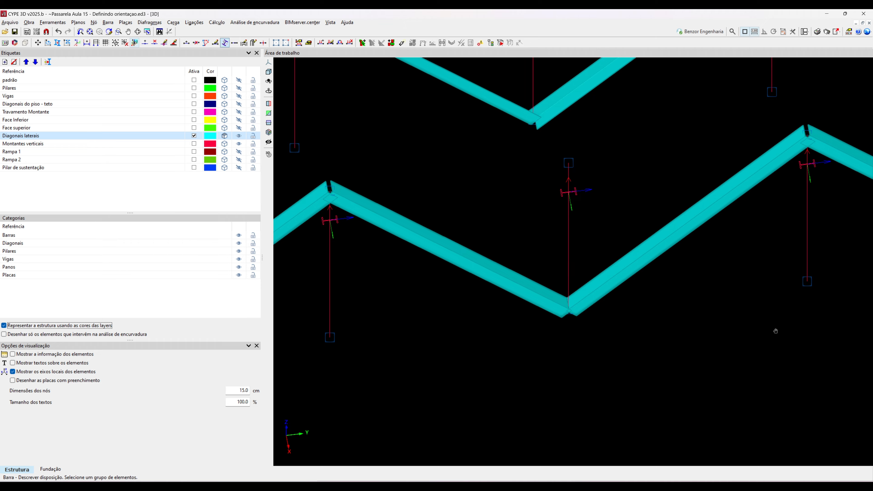
- Select the remaining falling diagonals along the near side of the span and give them the 90-degree profile rotation
{"action": "middle_click_drag", "start_coordinate": [772, 407], "coordinate": [649, 313]}
{"action": "scroll", "coordinate": [684, 275], "scroll_direction": "down", "scroll_amount": 1}
{"action": "middle_click_drag", "start_coordinate": [753, 210], "coordinate": [563, 270]}
{"action": "middle_click_drag", "start_coordinate": [717, 289], "coordinate": [363, 310]}
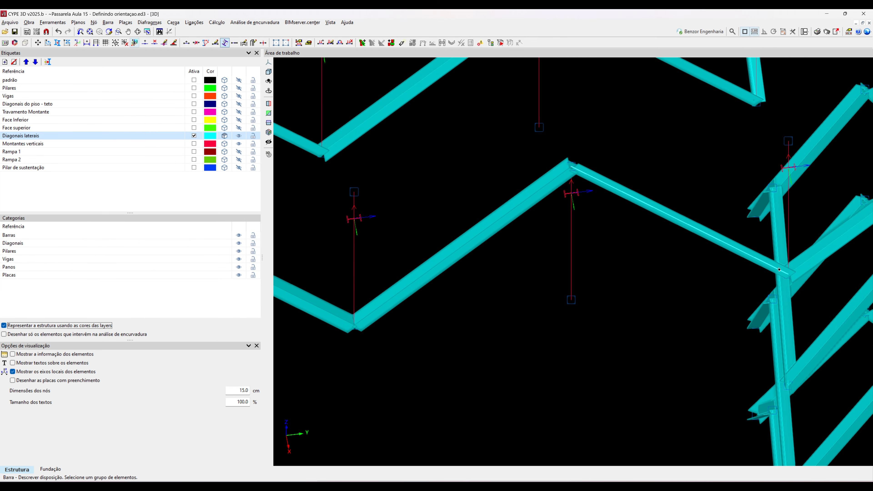
{"action": "scroll", "coordinate": [643, 211], "scroll_direction": "up", "scroll_amount": 2}
{"action": "left_click", "coordinate": [632, 208]}
{"action": "scroll", "coordinate": [685, 258], "scroll_direction": "down", "scroll_amount": 3}
{"action": "middle_click_drag", "start_coordinate": [686, 260], "coordinate": [773, 242]}
{"action": "right_click", "coordinate": [696, 275]}
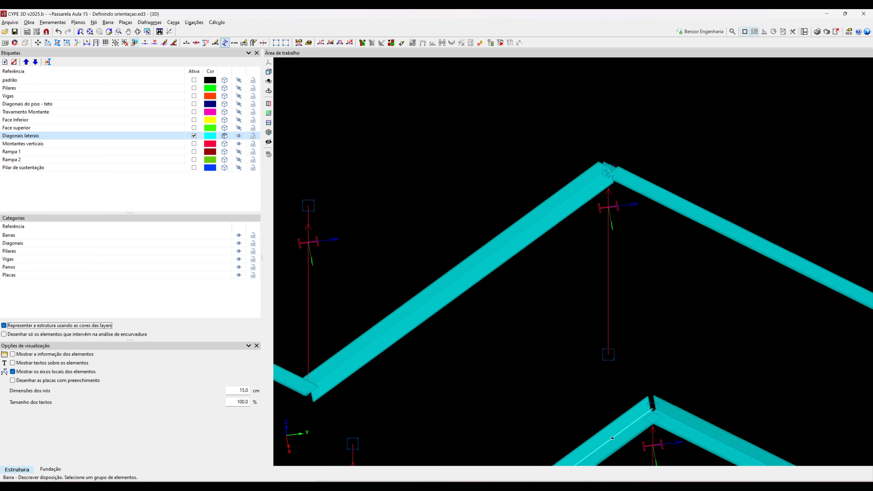
- Check the rotation angle of the near-side rising diagonal in Descrever disposição
{"action": "left_click", "coordinate": [613, 438]}
{"action": "right_click", "coordinate": [612, 438]}
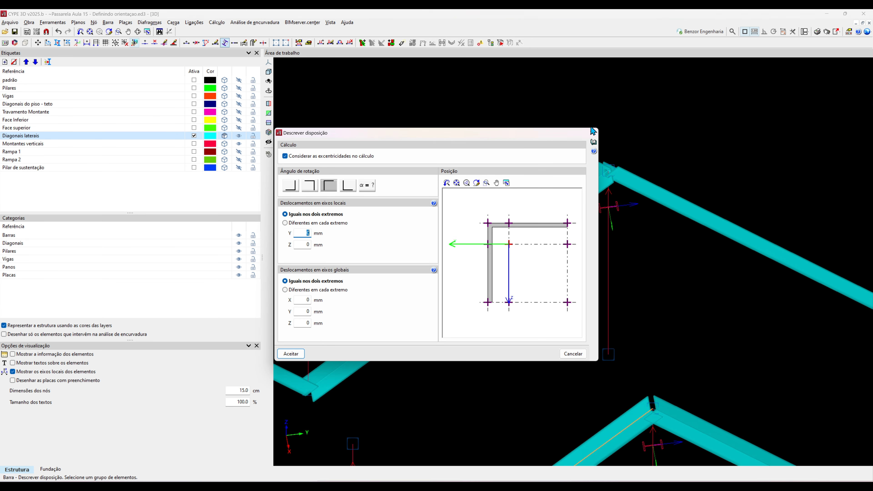
{"action": "left_click", "coordinate": [592, 132]}
- Try a 180-degree profile rotation on the matching rising diagonal of the far side
{"action": "right_click", "coordinate": [548, 212]}
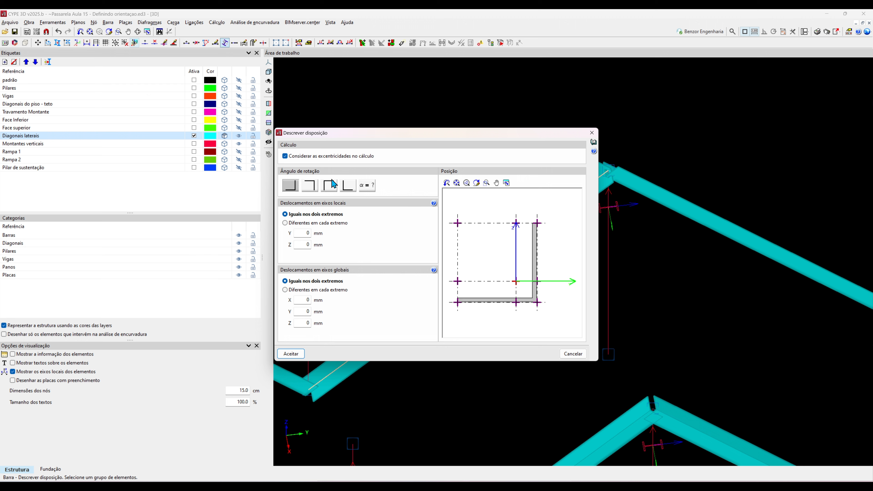
{"action": "left_click", "coordinate": [297, 357]}
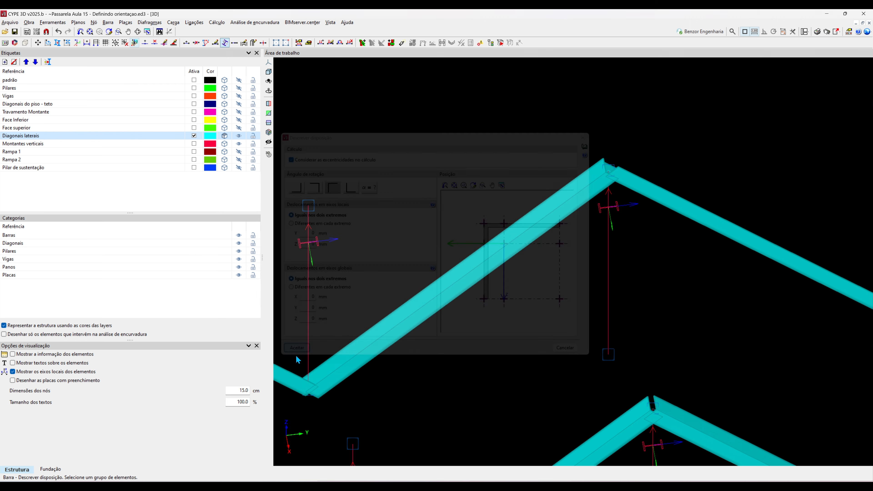
{"action": "scroll", "coordinate": [609, 179], "scroll_direction": "up", "scroll_amount": 3}
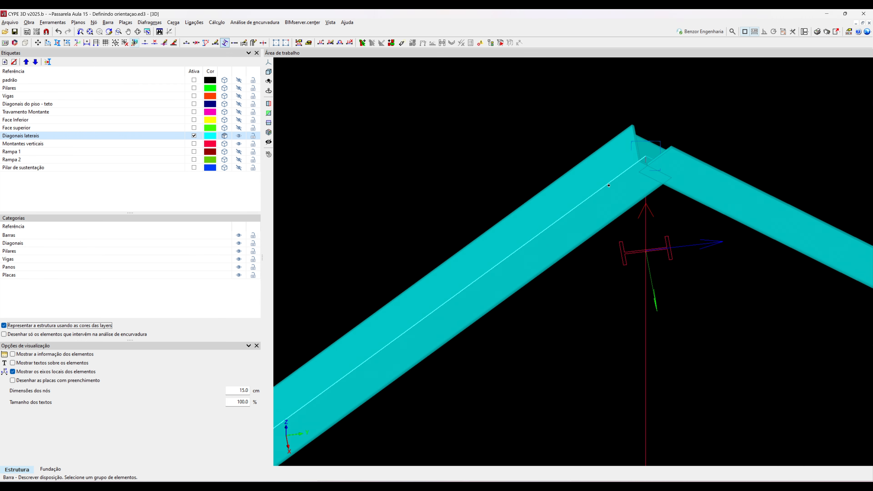
{"action": "scroll", "coordinate": [609, 185], "scroll_direction": "down", "scroll_amount": 5}
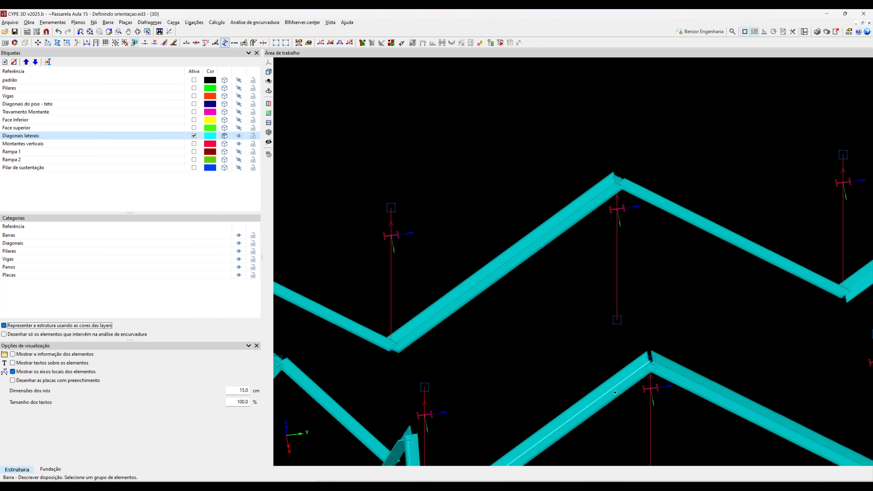
- Choose a different preset rotation for the far-side rising diagonal and view its profile against its neighbours
{"action": "right_click", "coordinate": [565, 245]}
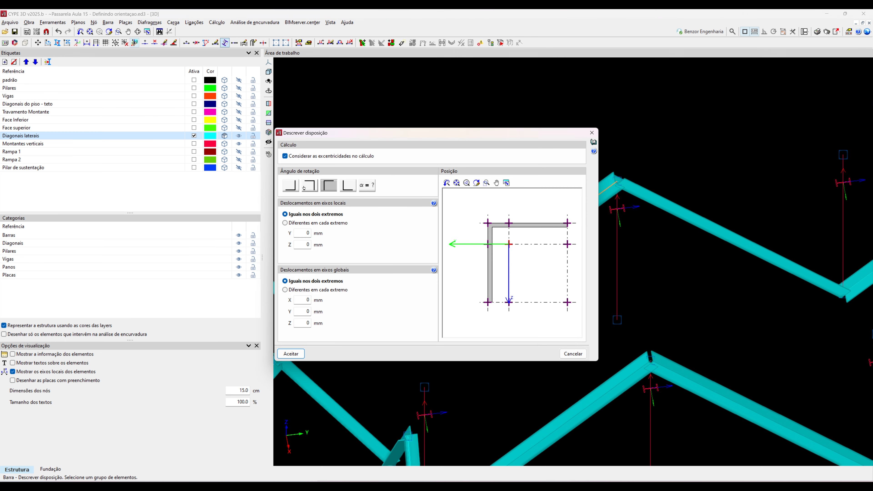
{"action": "left_click", "coordinate": [296, 352]}
{"action": "scroll", "coordinate": [517, 220], "scroll_direction": "up", "scroll_amount": 3}
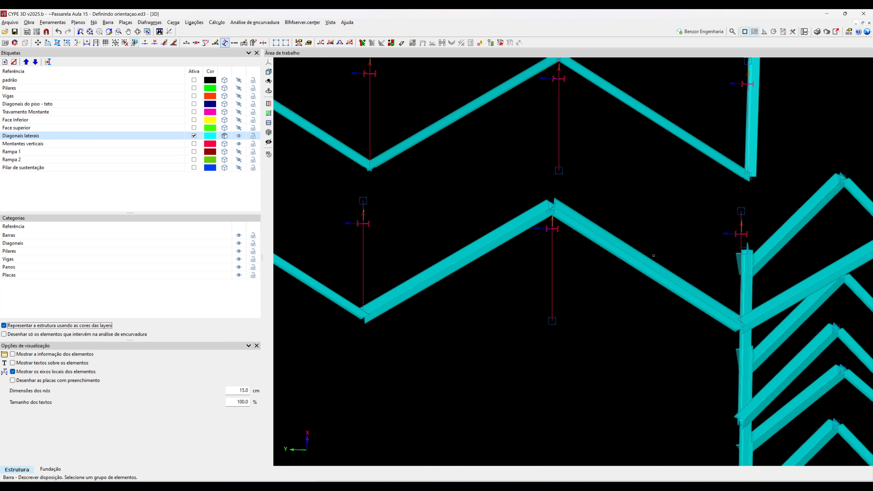